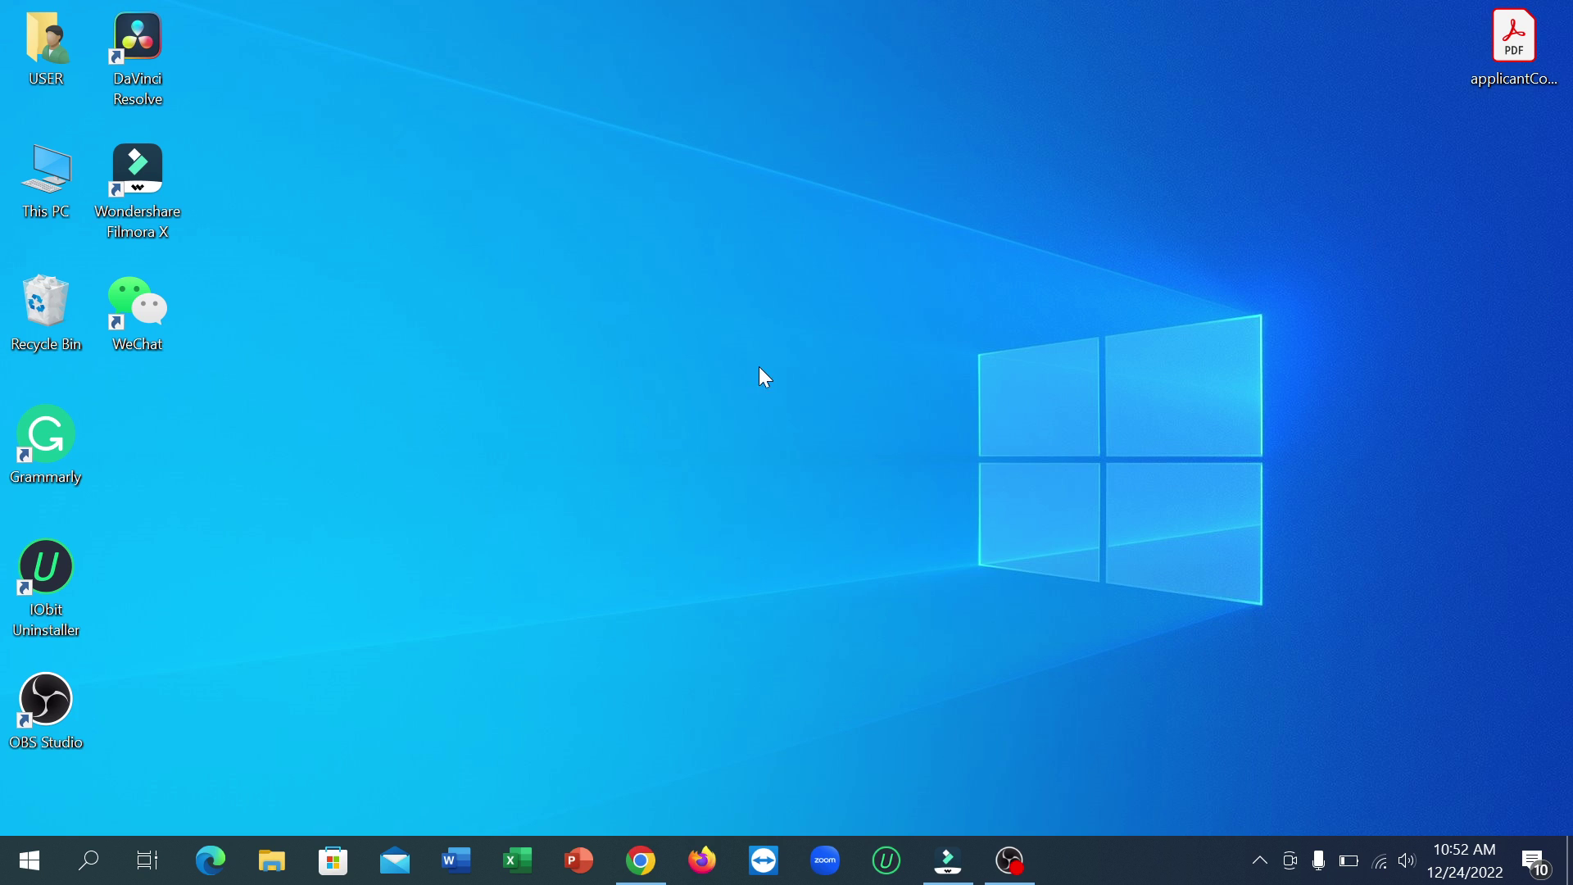
- Launch Microsoft Edge and load facebook.com from its new tab quick link
left_click(211, 860)
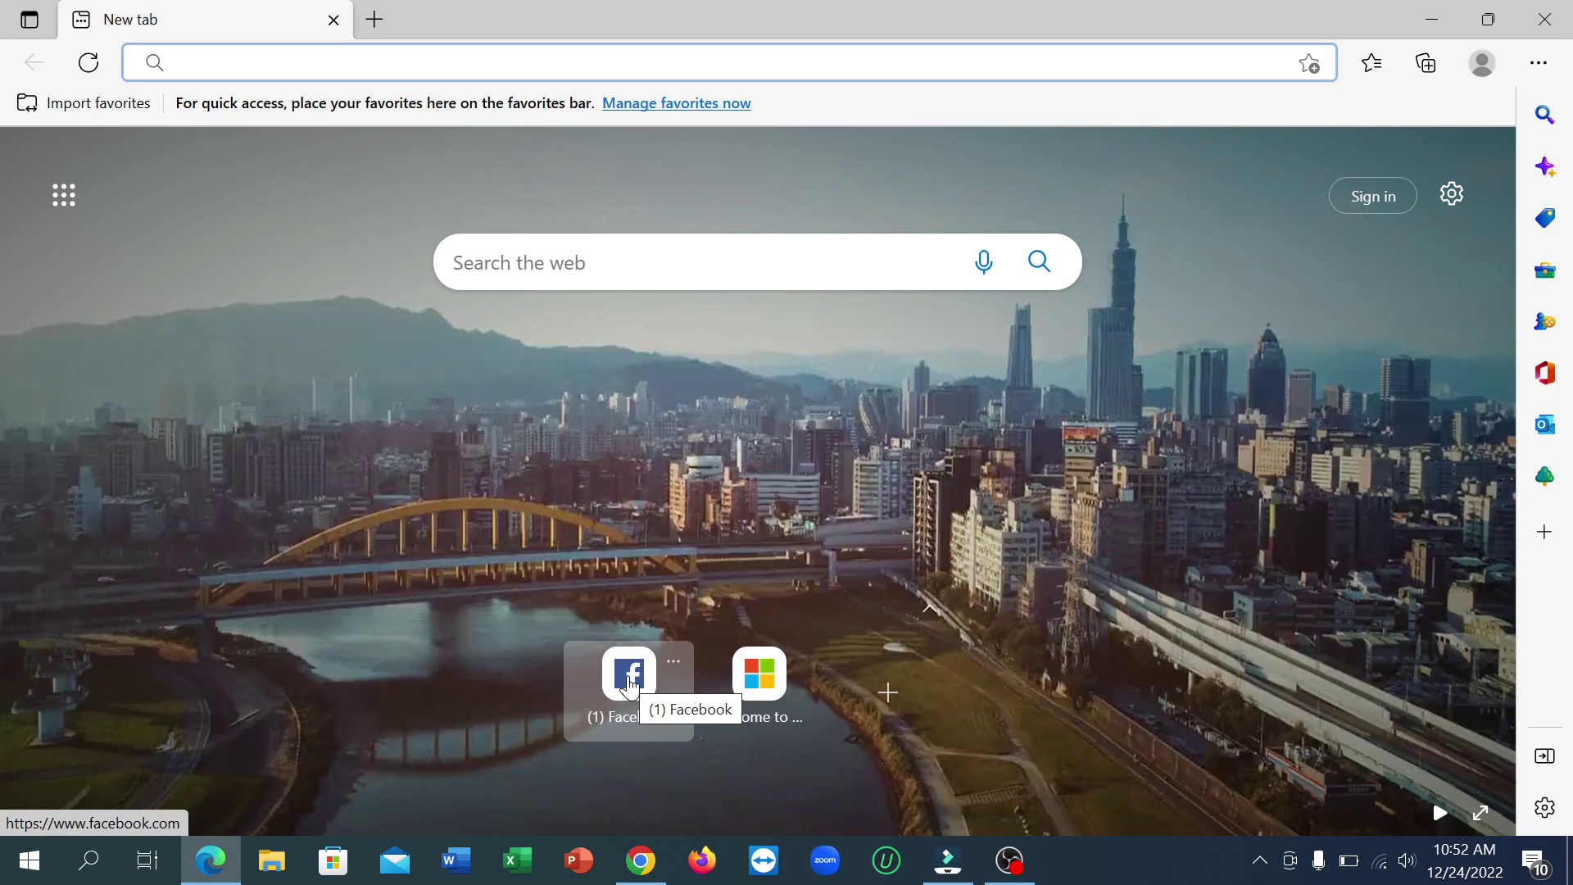
left_click(628, 678)
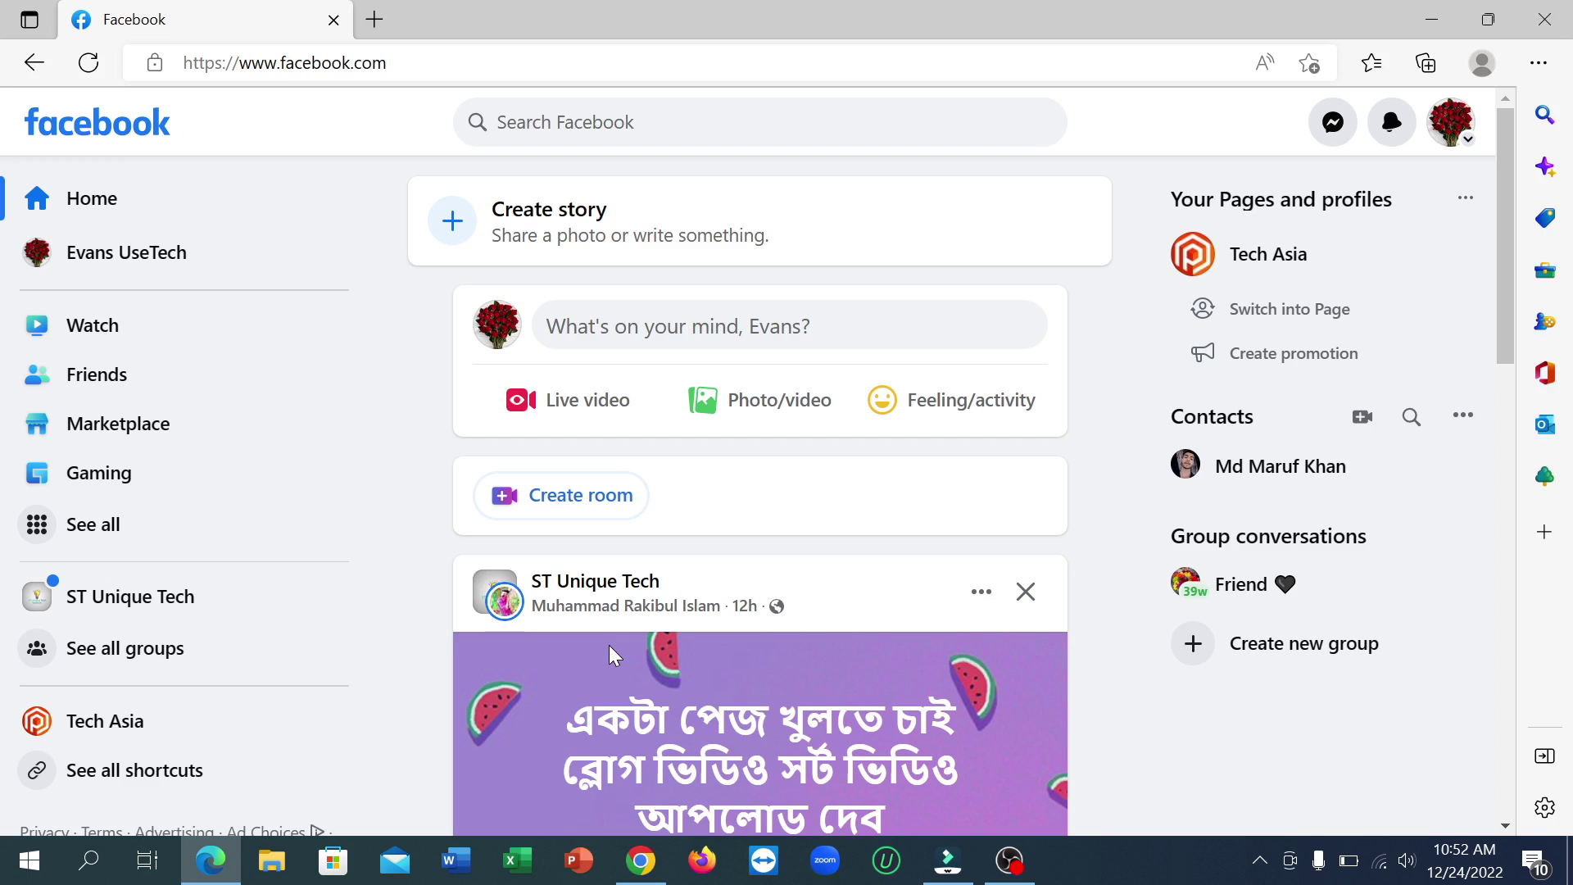
- Go to Settings through the profile avatar's Settings & privacy menu
left_click(1447, 118)
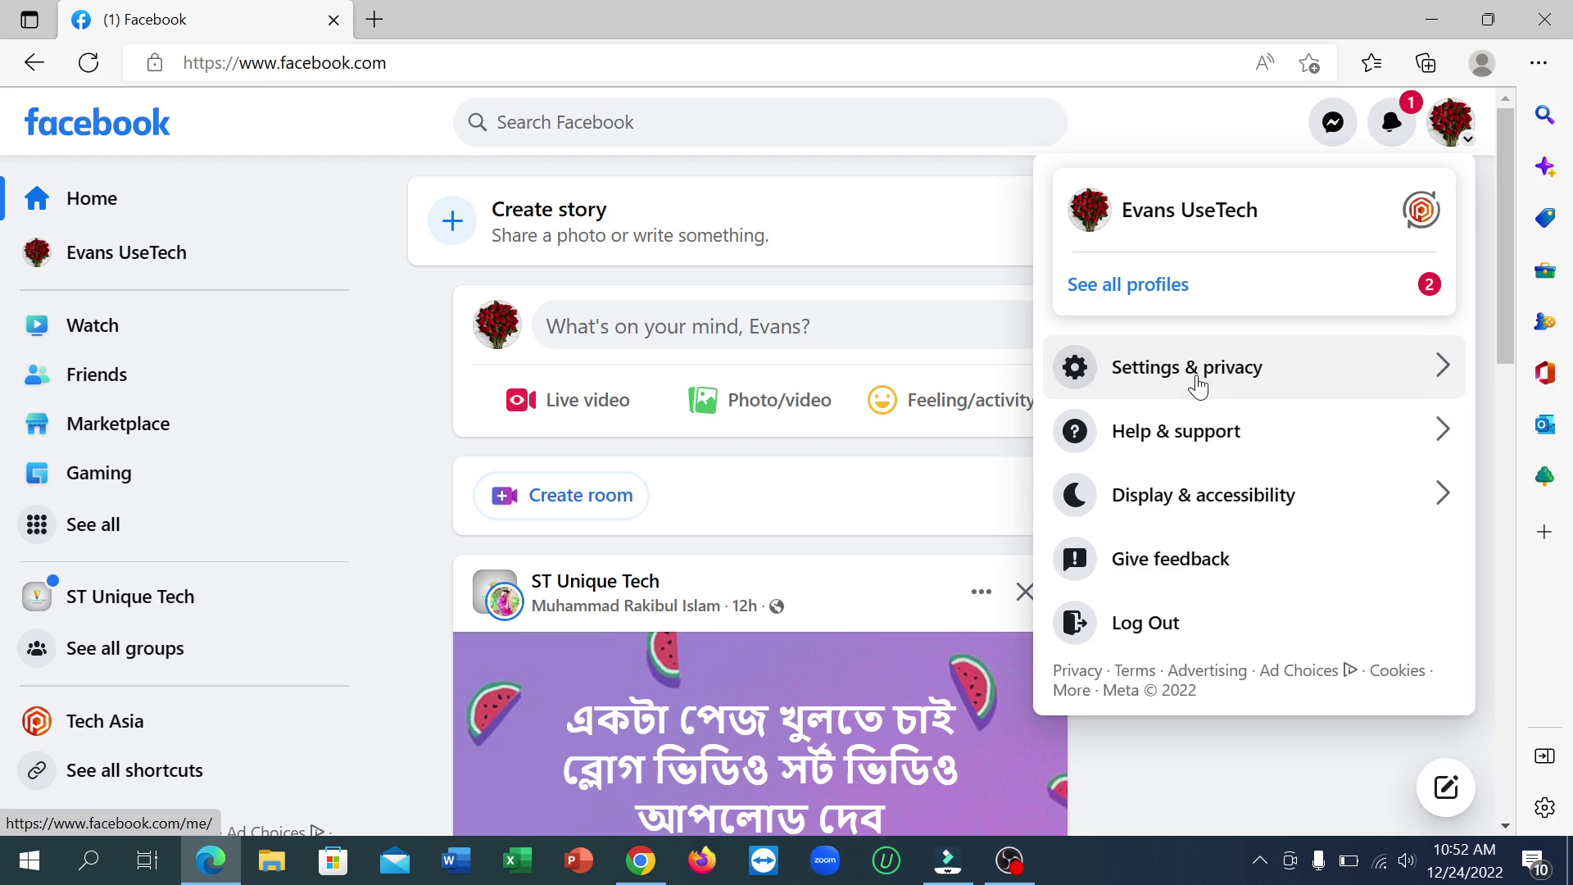
left_click(1196, 383)
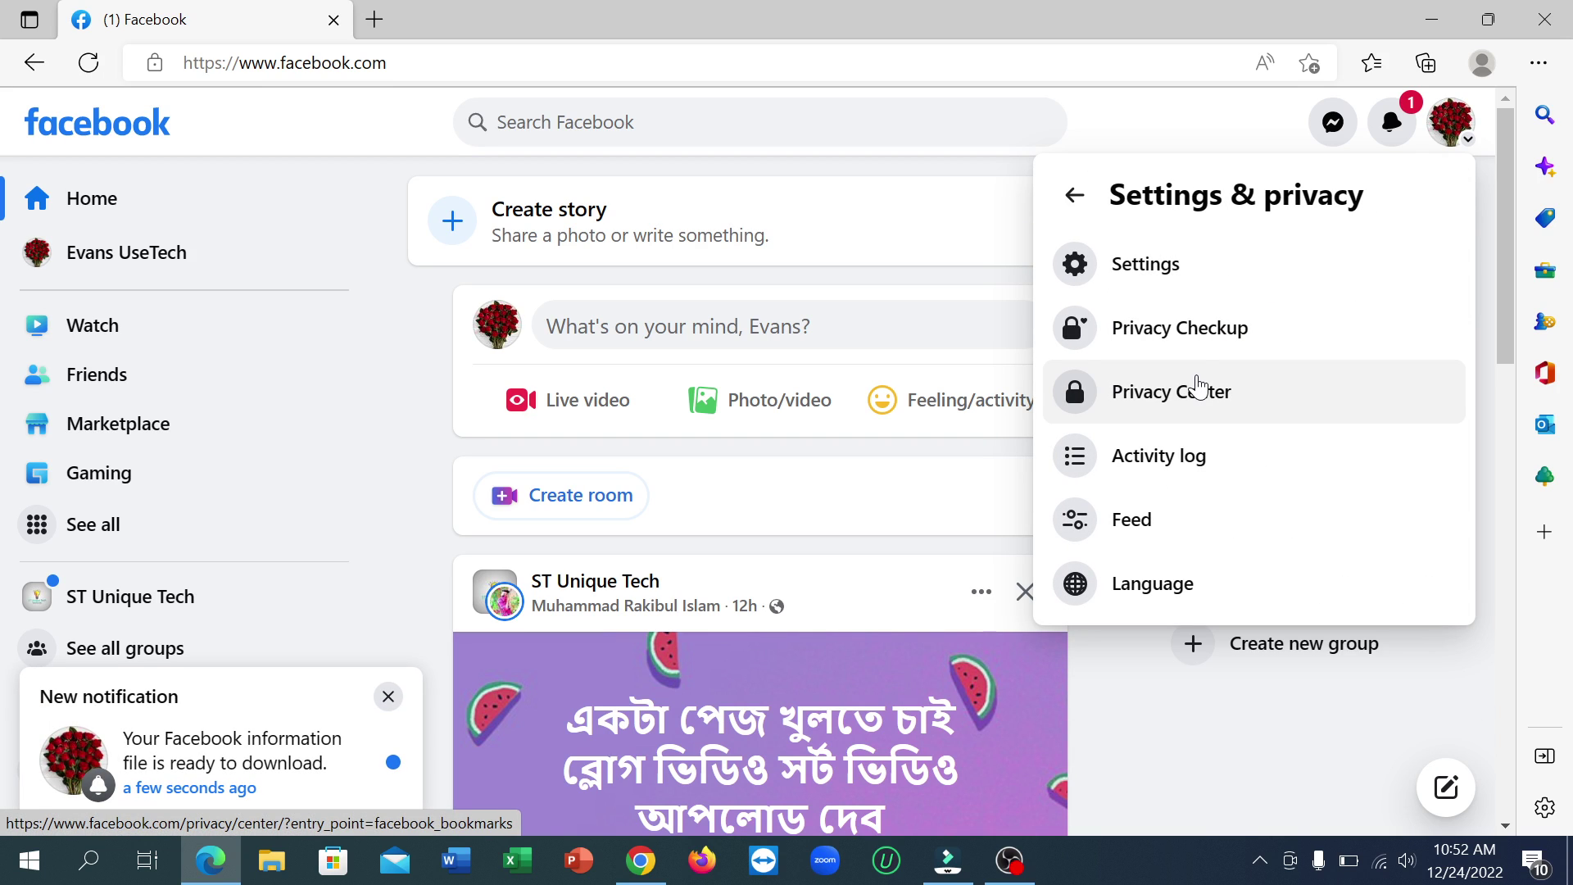
left_click(1206, 279)
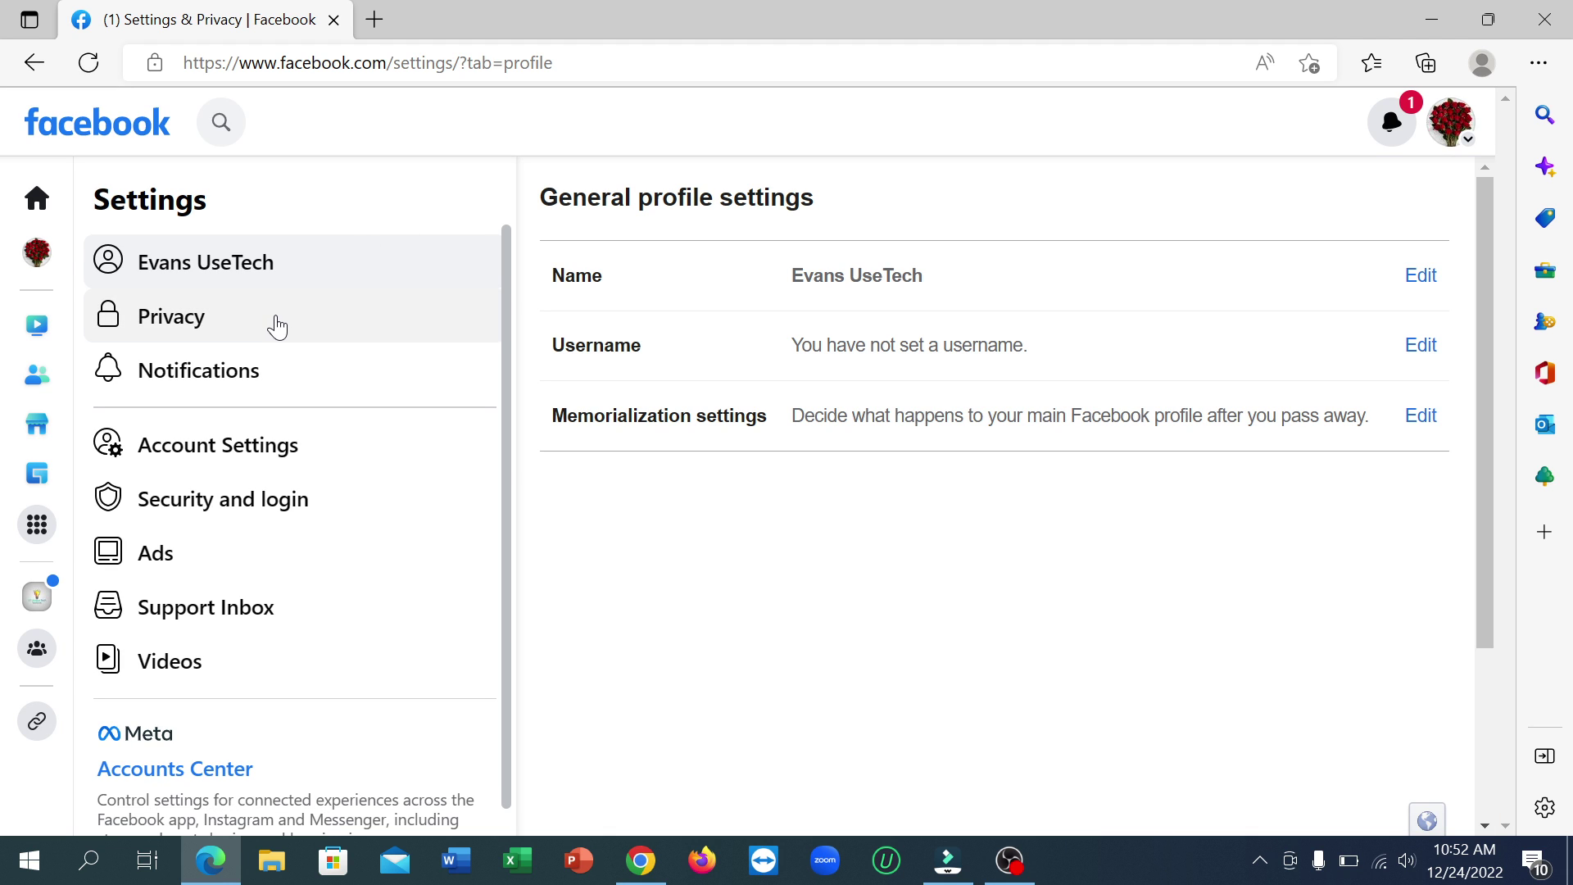
- Open Download profile information under Privacy > Your Facebook information
left_click(275, 323)
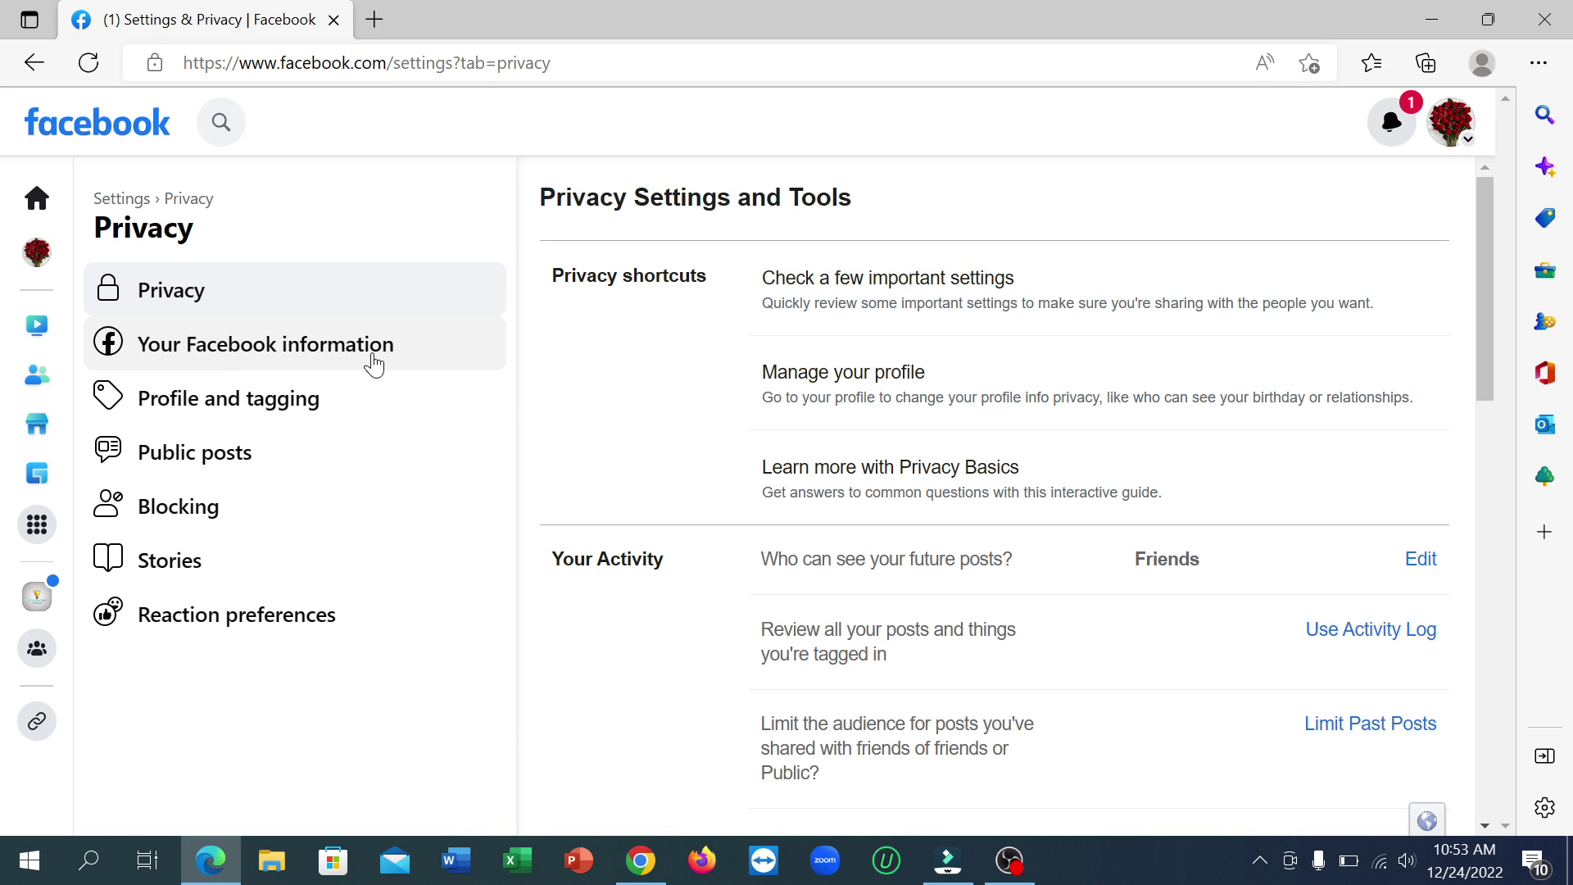
left_click(375, 360)
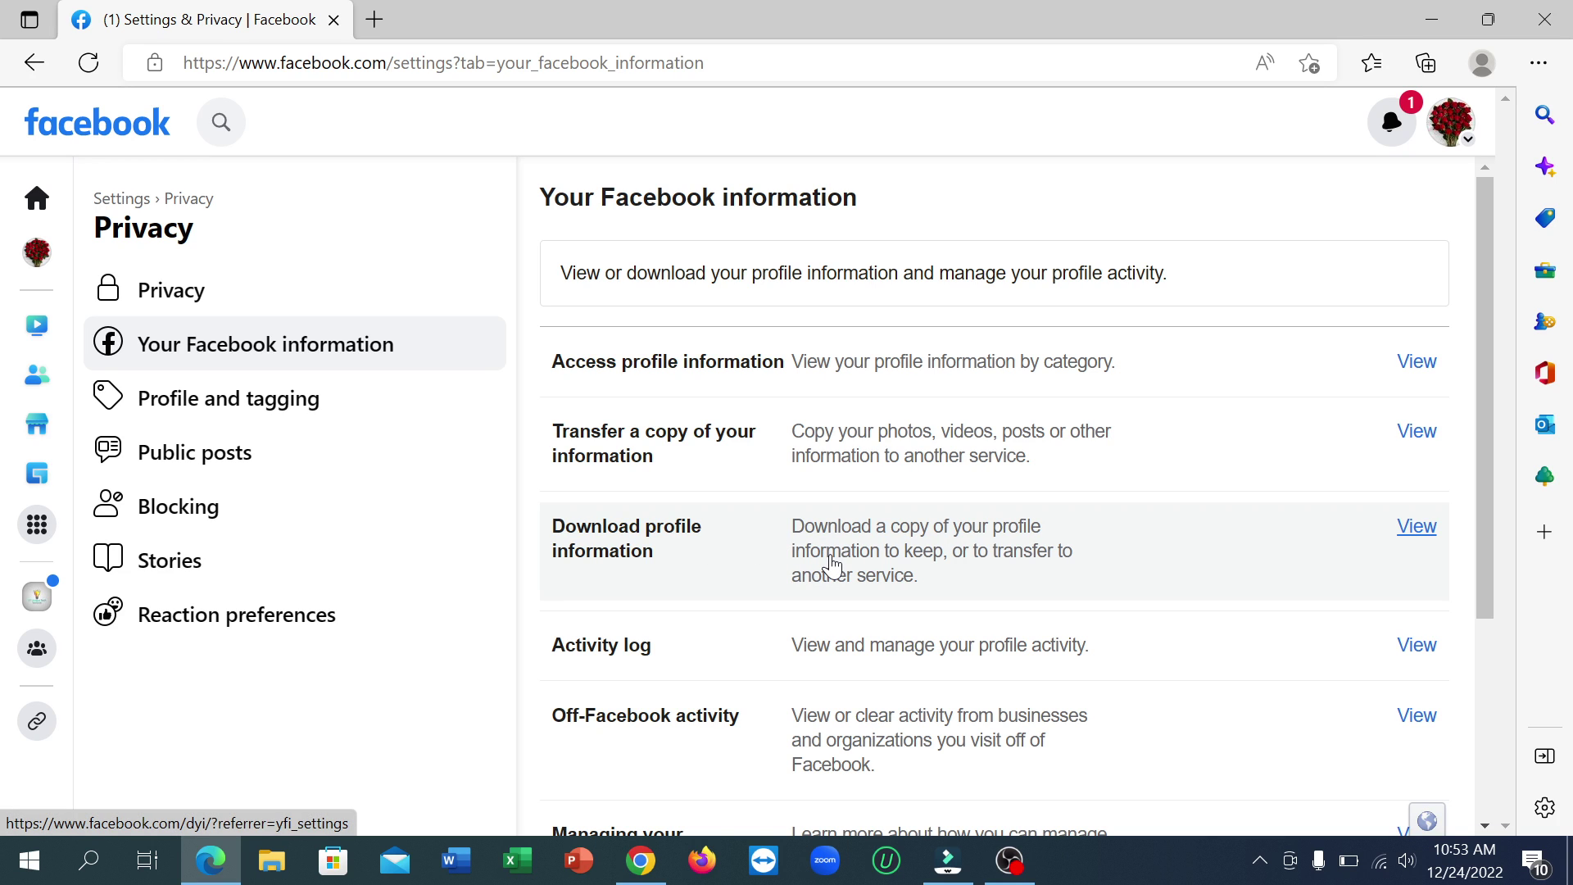
left_click(832, 565)
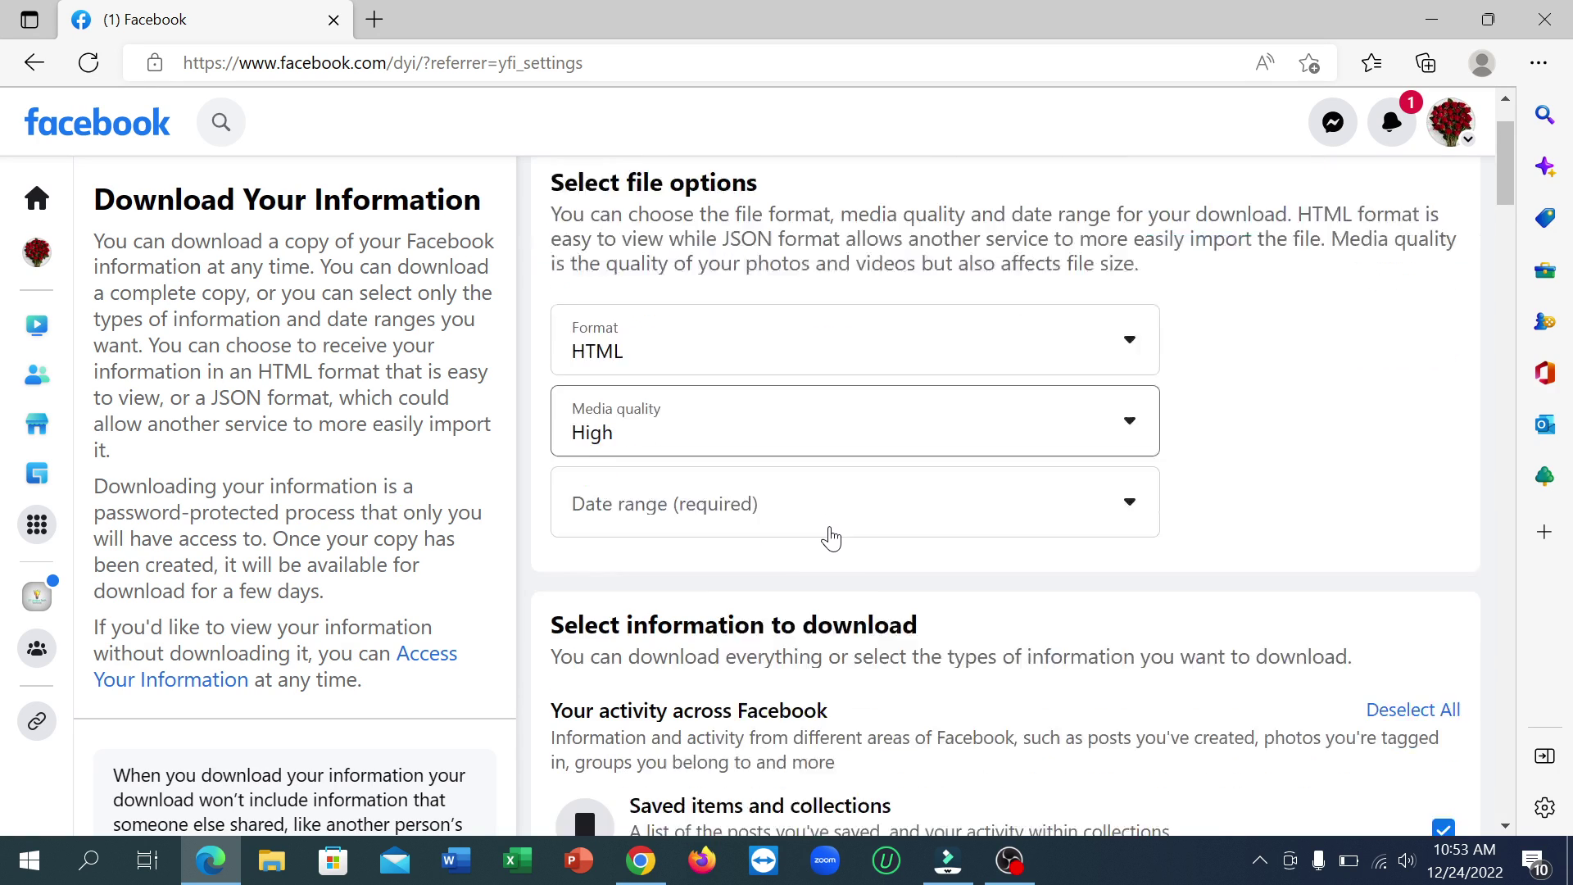
scroll(831, 537, "down", 1)
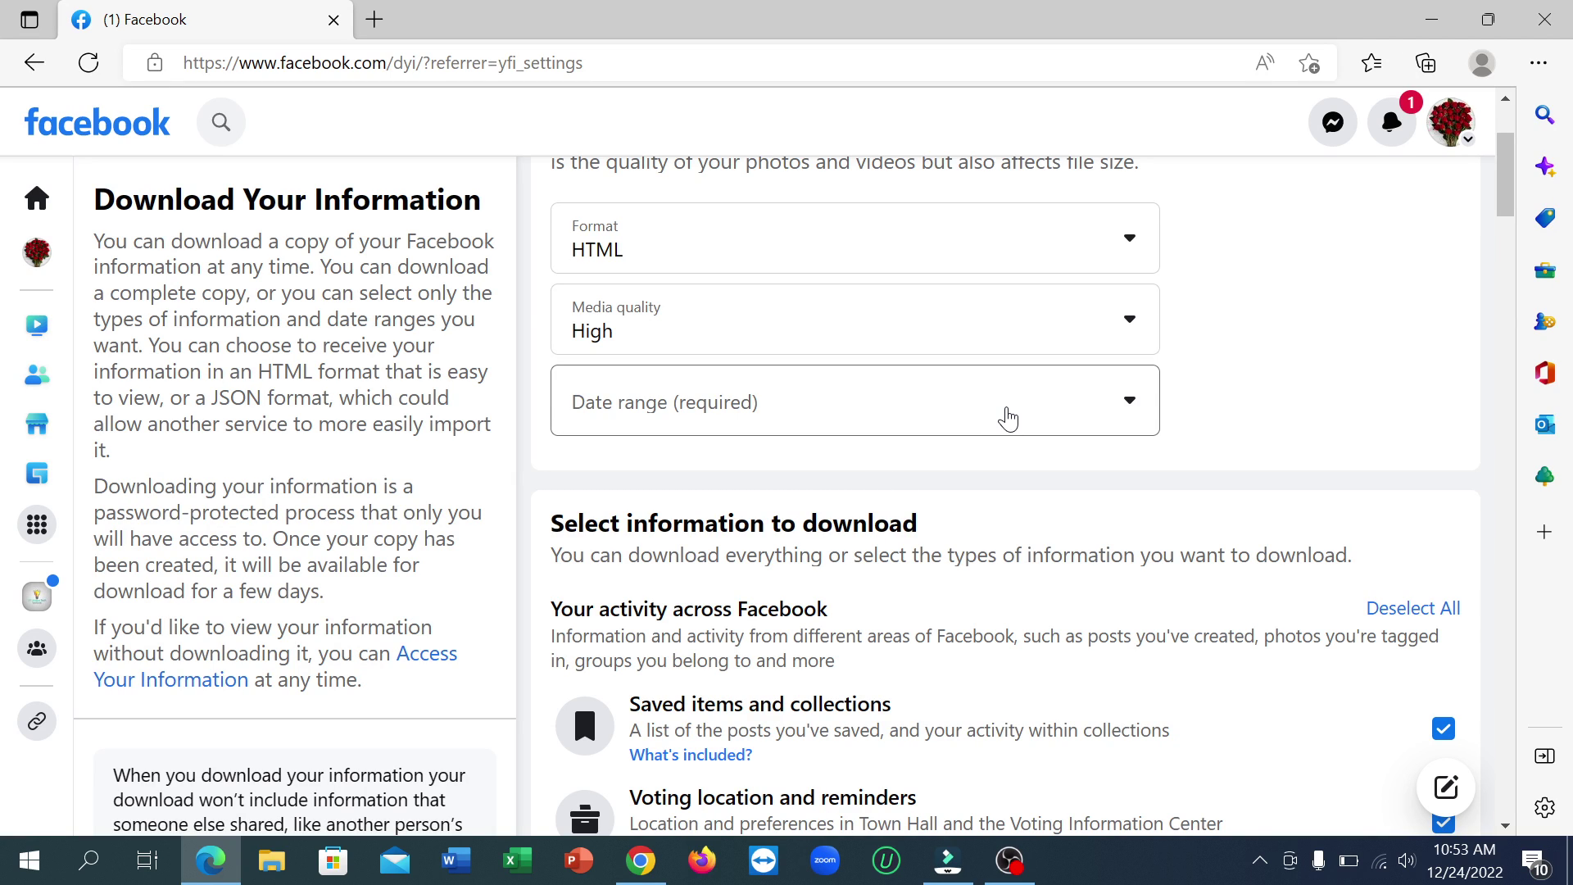
- Choose 'Last 3 months' in the Date range dropdown
left_click(1006, 419)
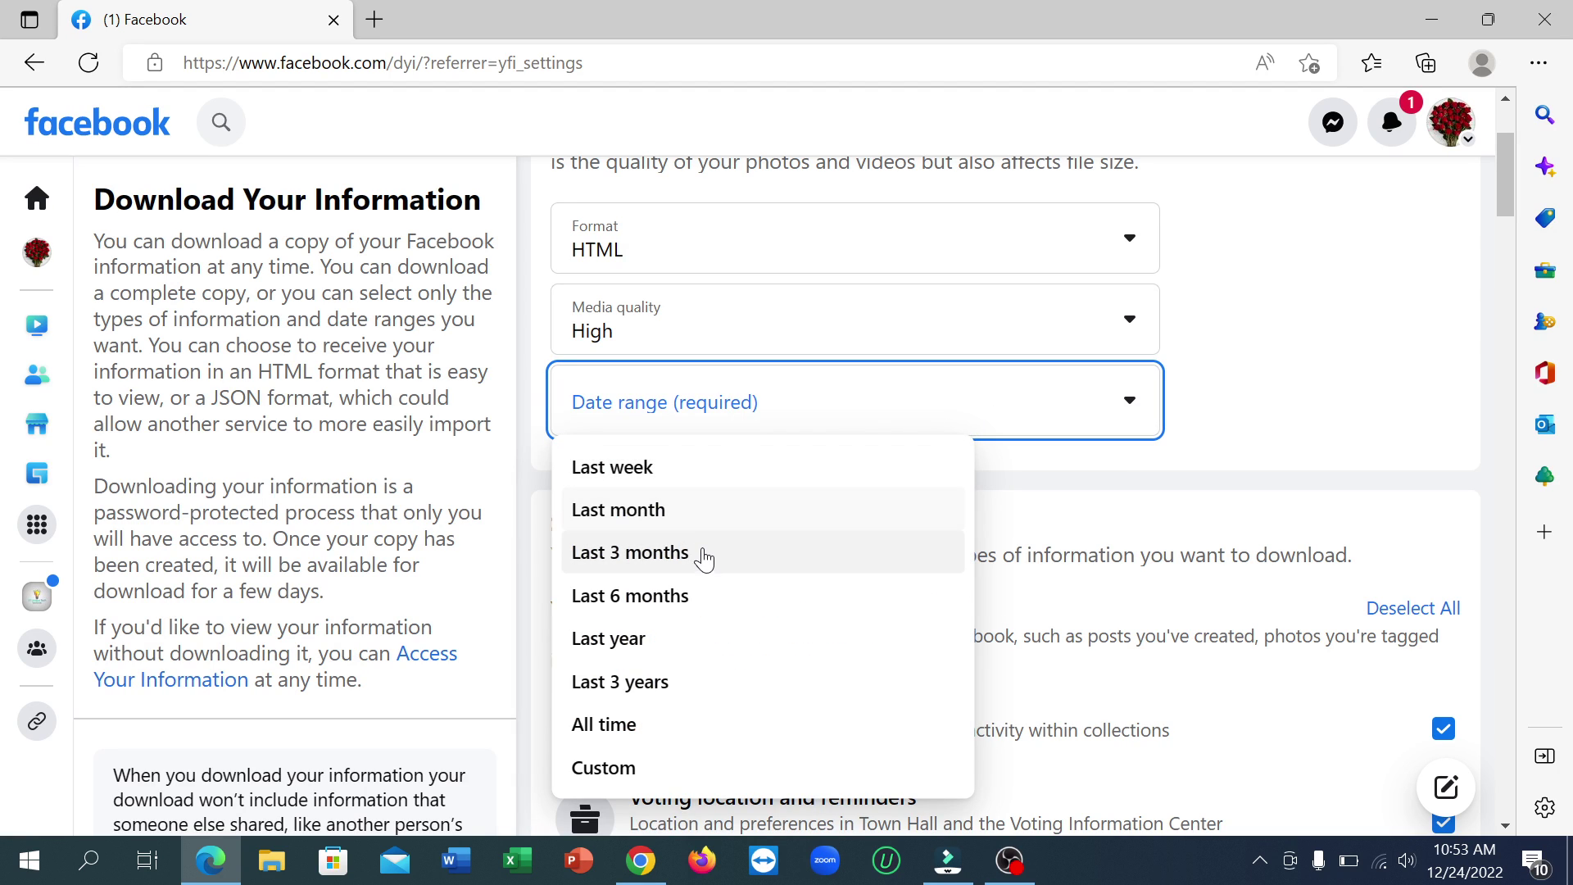
left_click(703, 575)
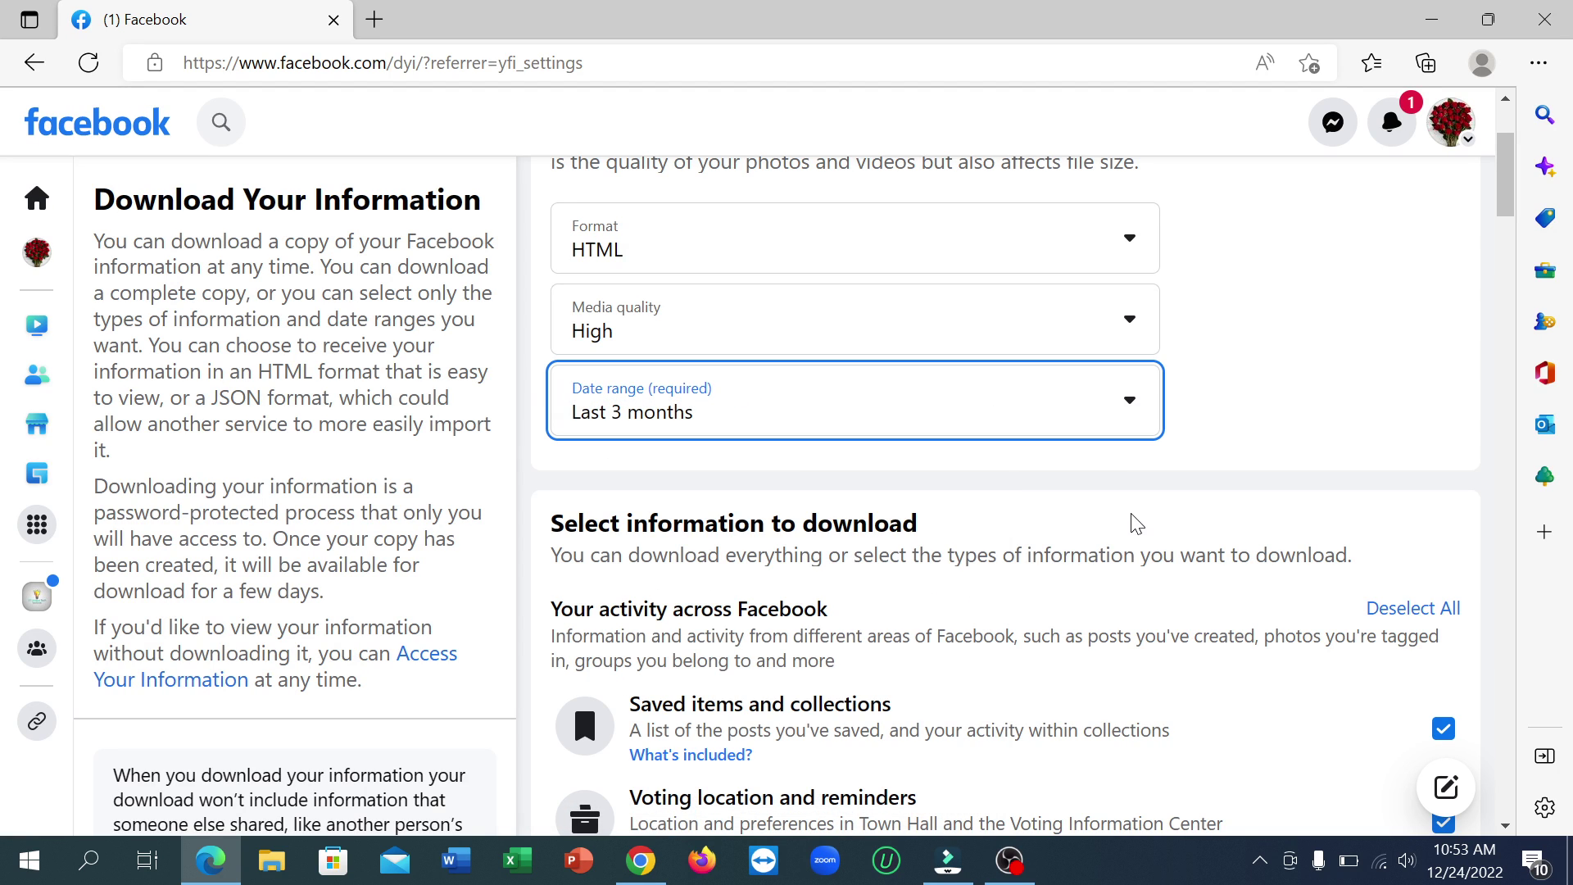
scroll(1128, 505, "down", 1)
- Deselect all categories, tick only Pages and profiles, and request the download
left_click(1413, 497)
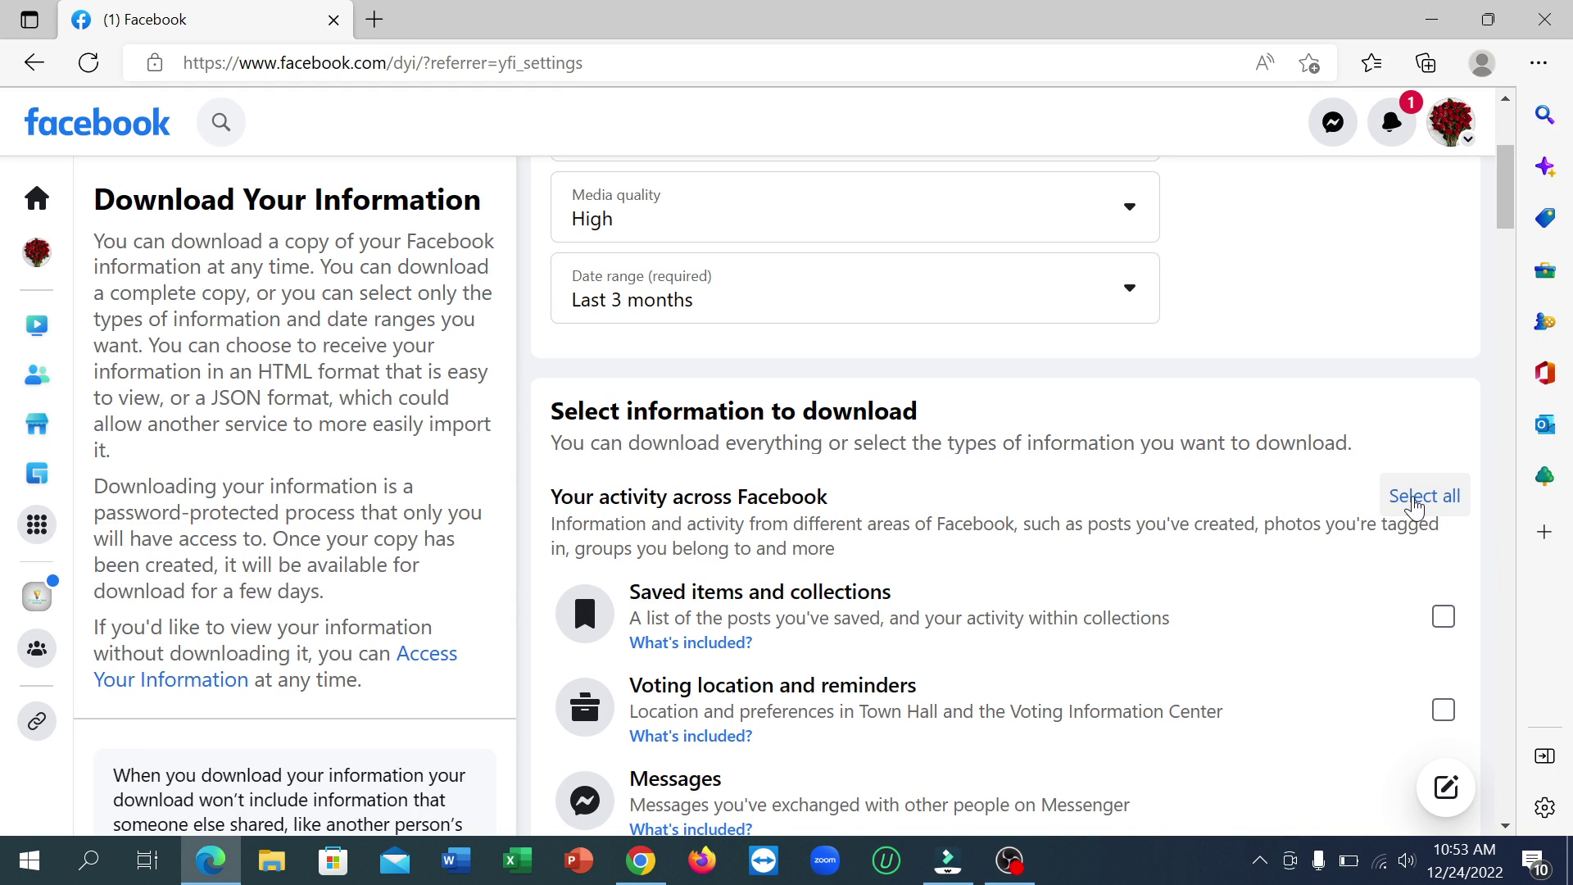
scroll(983, 442, "down", 3)
scroll(983, 450, "down", 2)
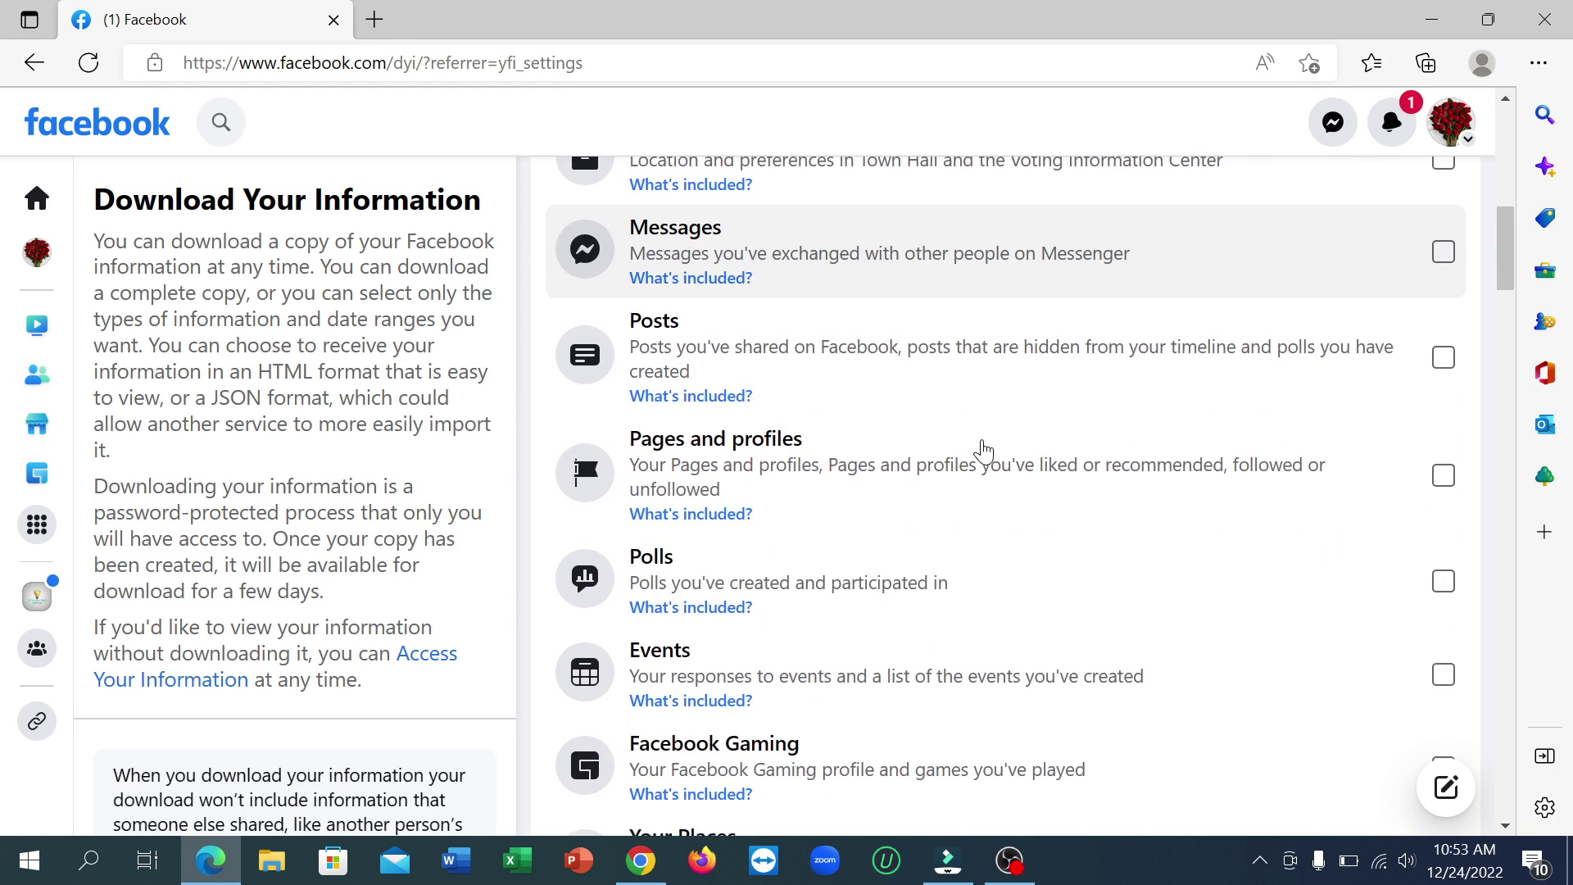
left_click(1443, 464)
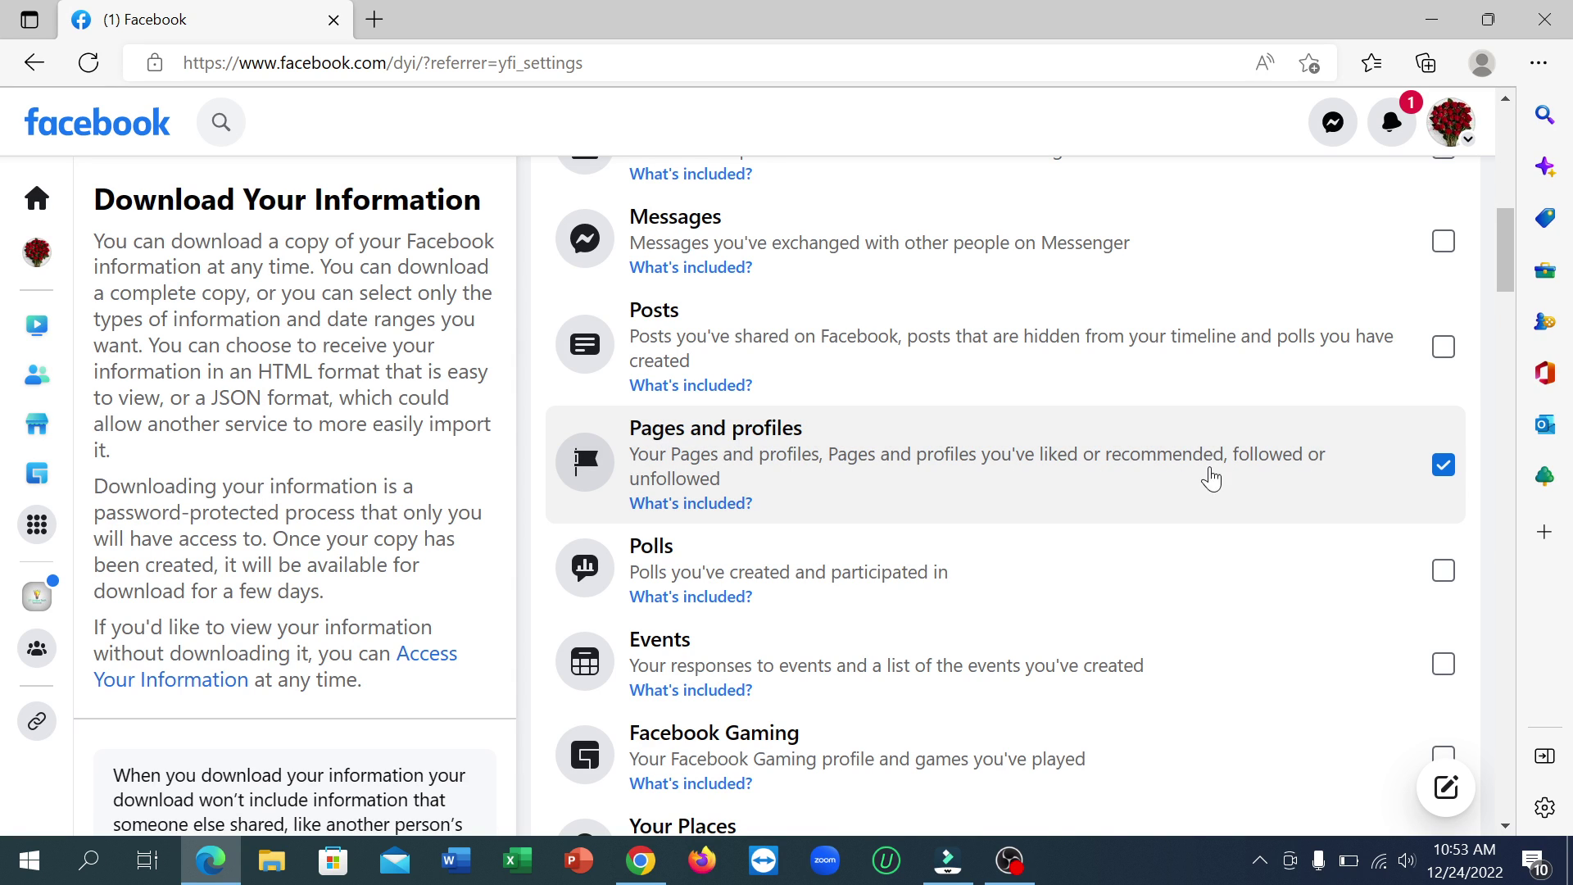
scroll(887, 472, "down", 5)
scroll(853, 467, "down", 5)
scroll(853, 468, "down", 5)
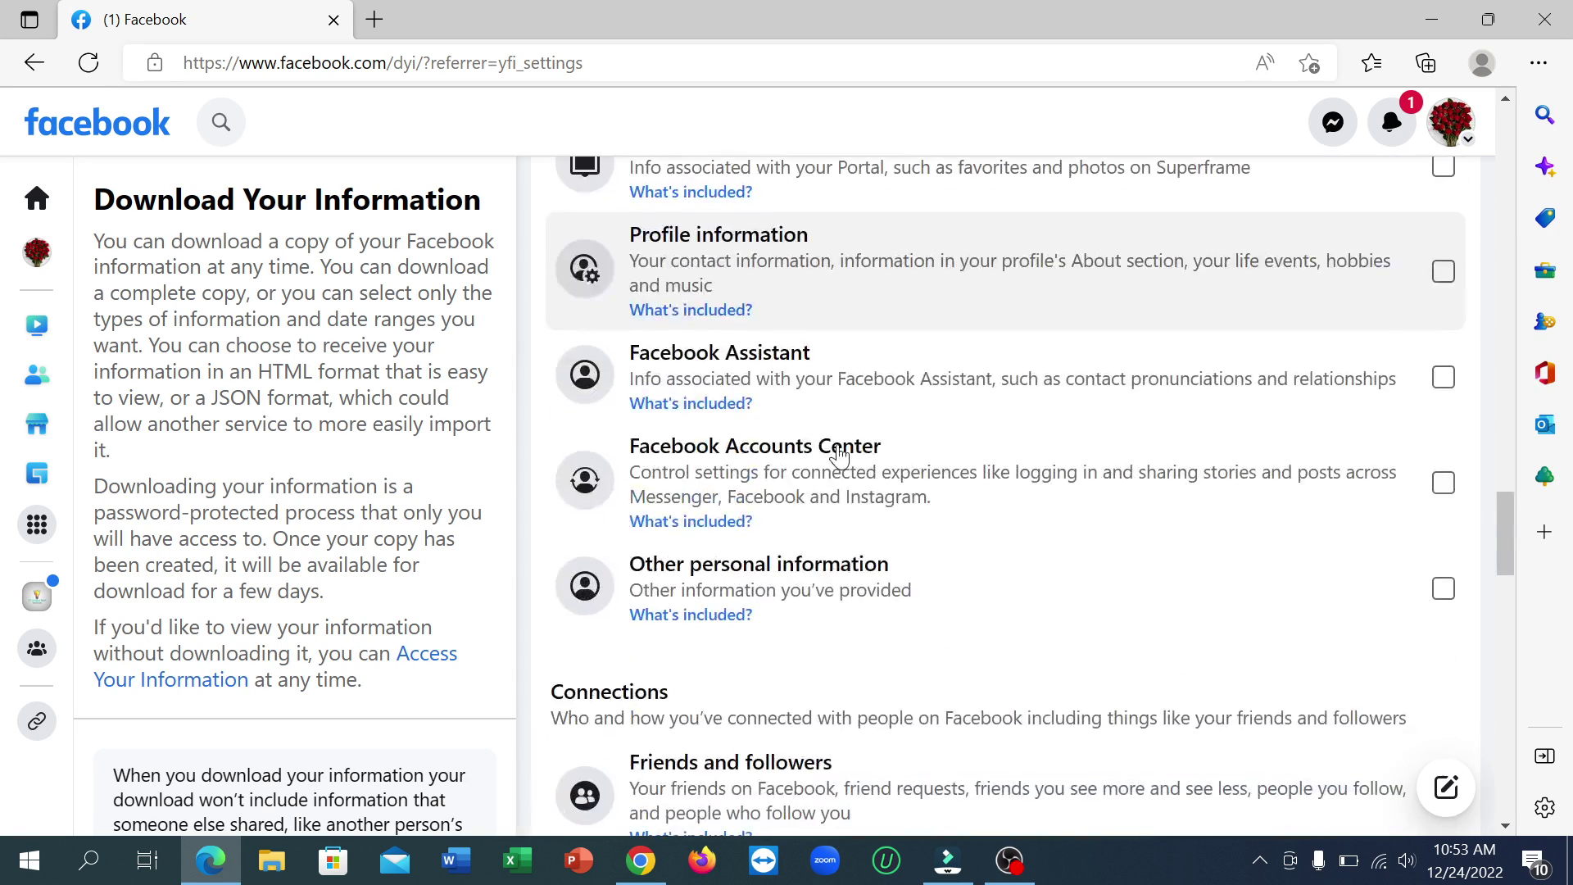
scroll(853, 468, "down", 5)
scroll(836, 455, "down", 5)
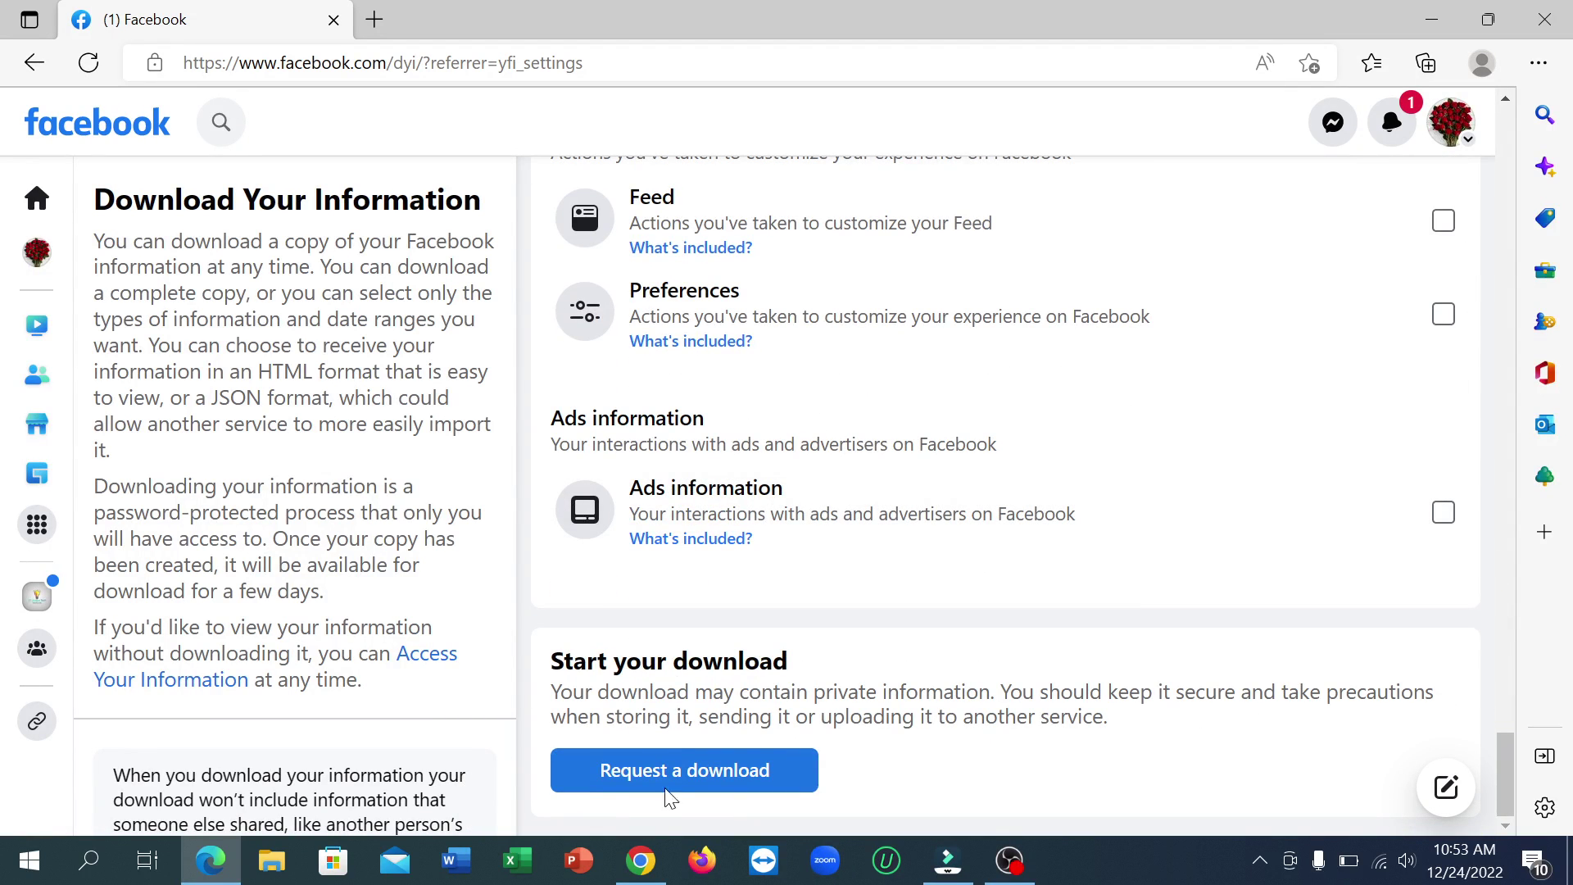
left_click(695, 771)
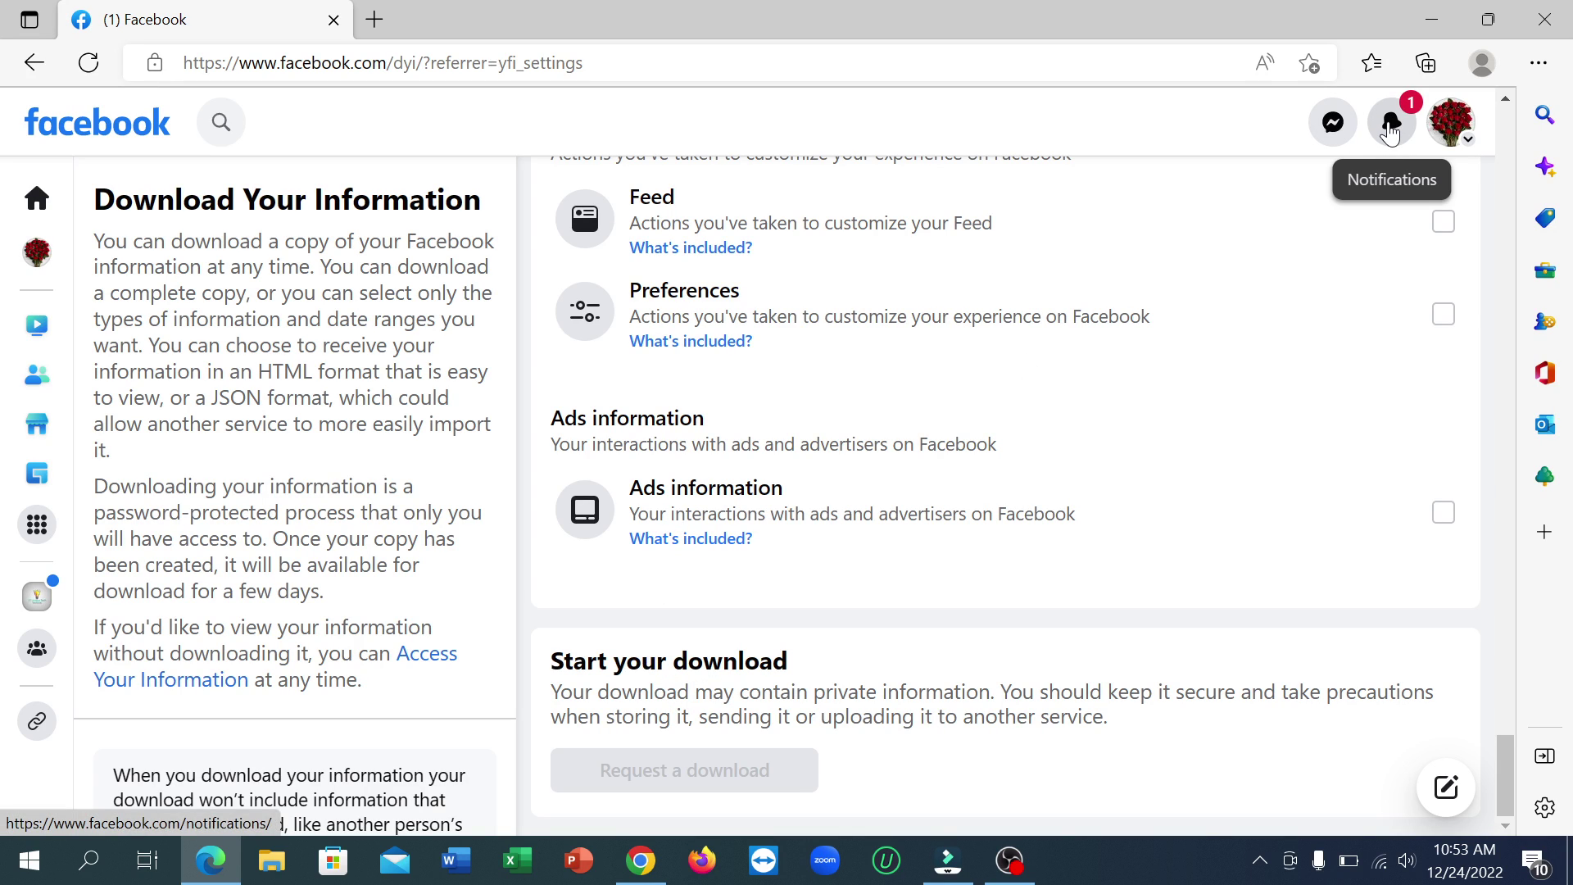
- Open the newest 'Your Facebook information file is ready' notification
left_click(1390, 130)
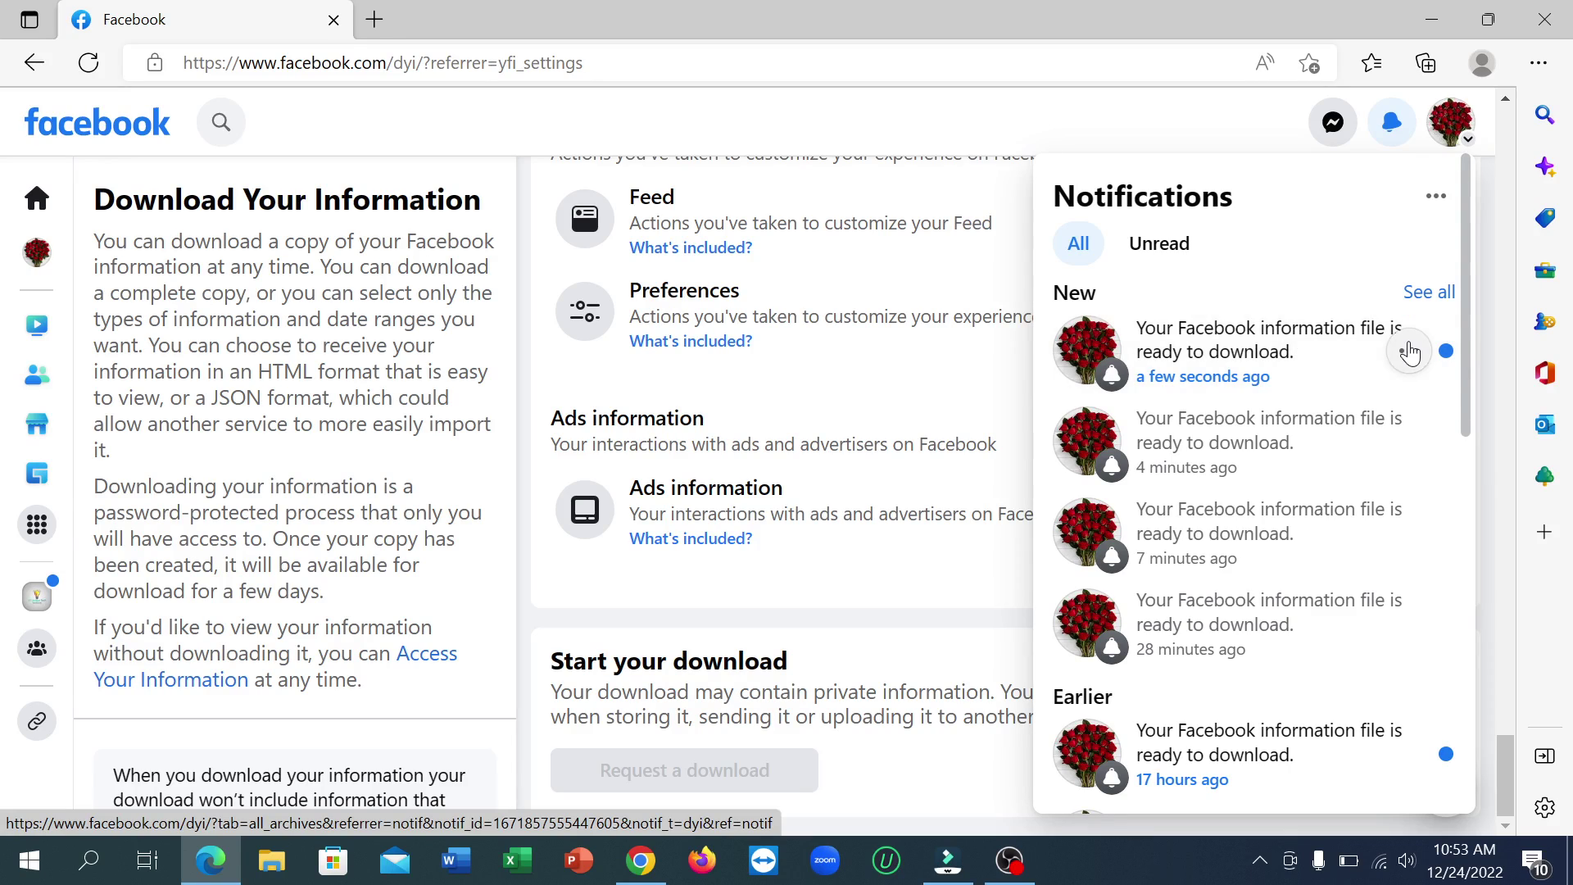
left_click(1259, 354)
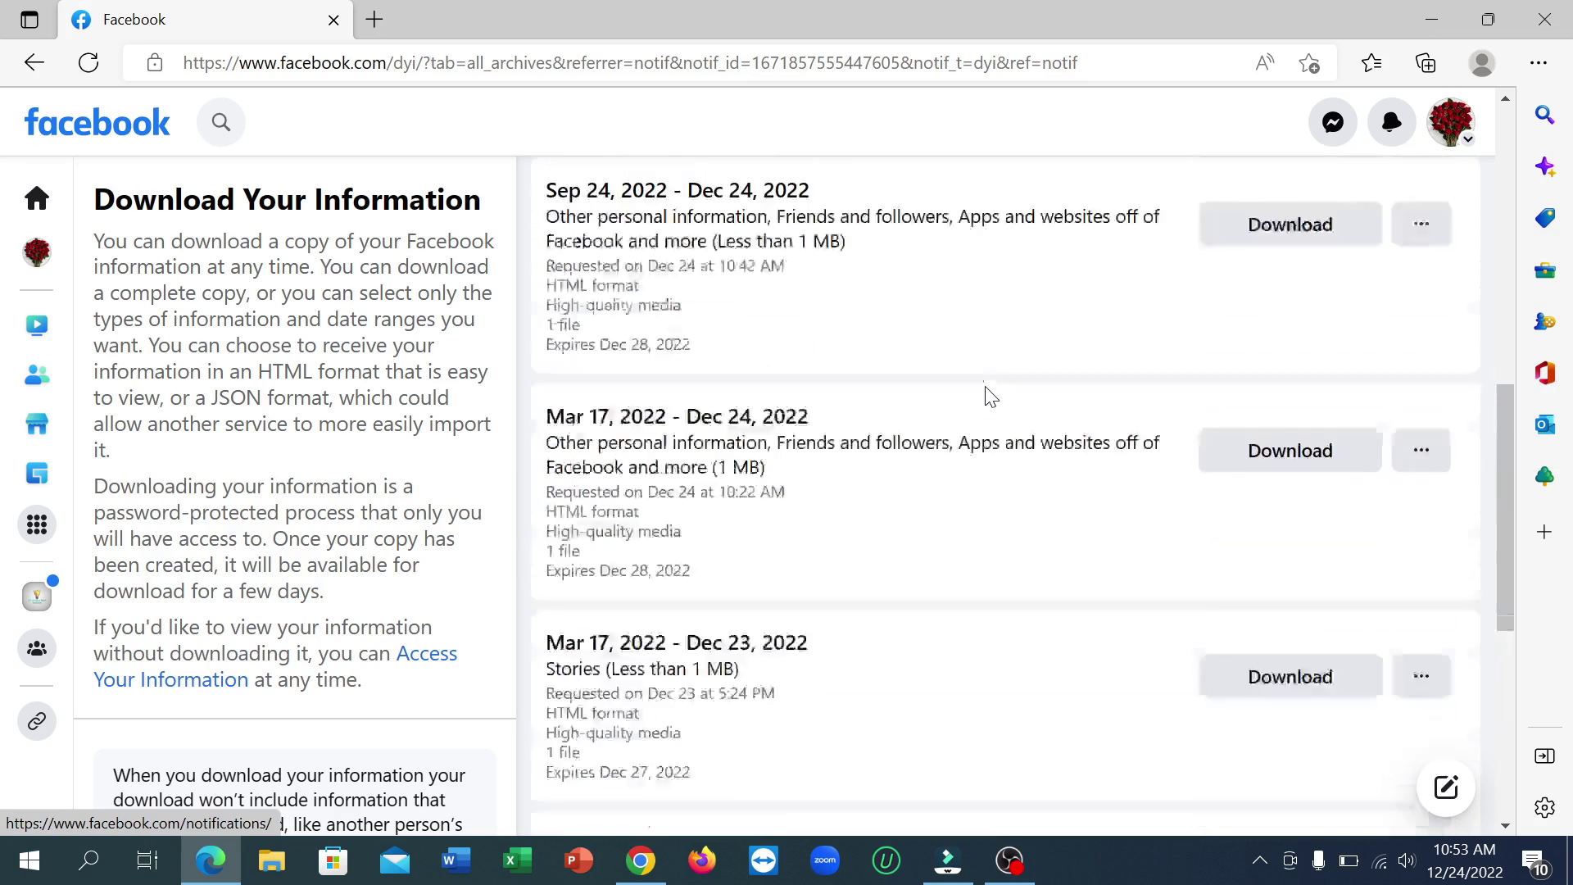
scroll(934, 603, "down", 3)
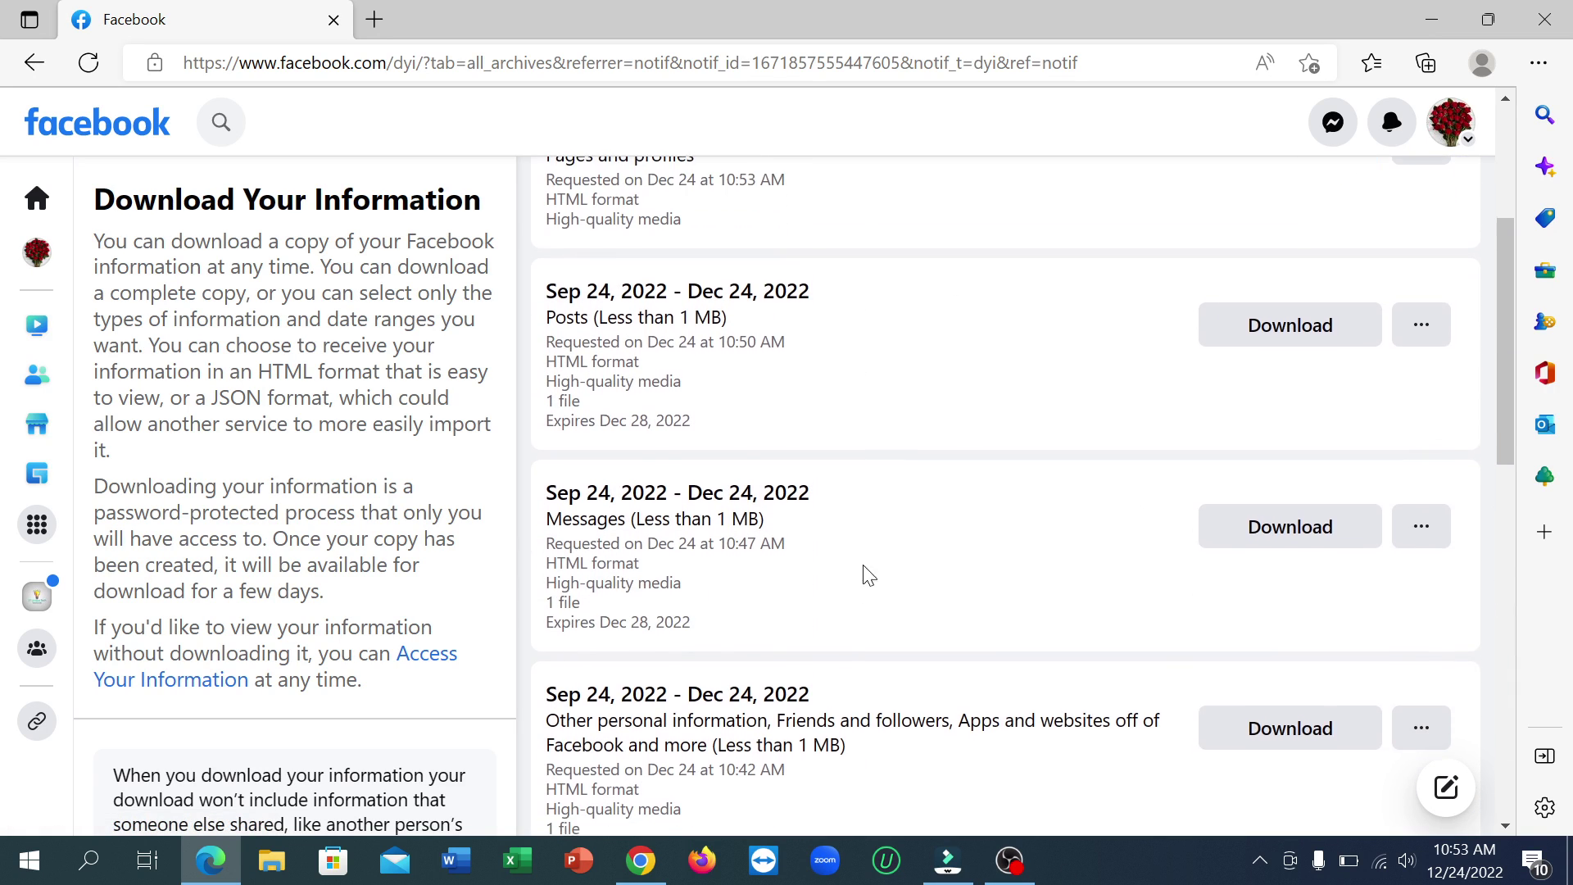
- Download the ready Posts archive from the Available files list
left_click(1289, 335)
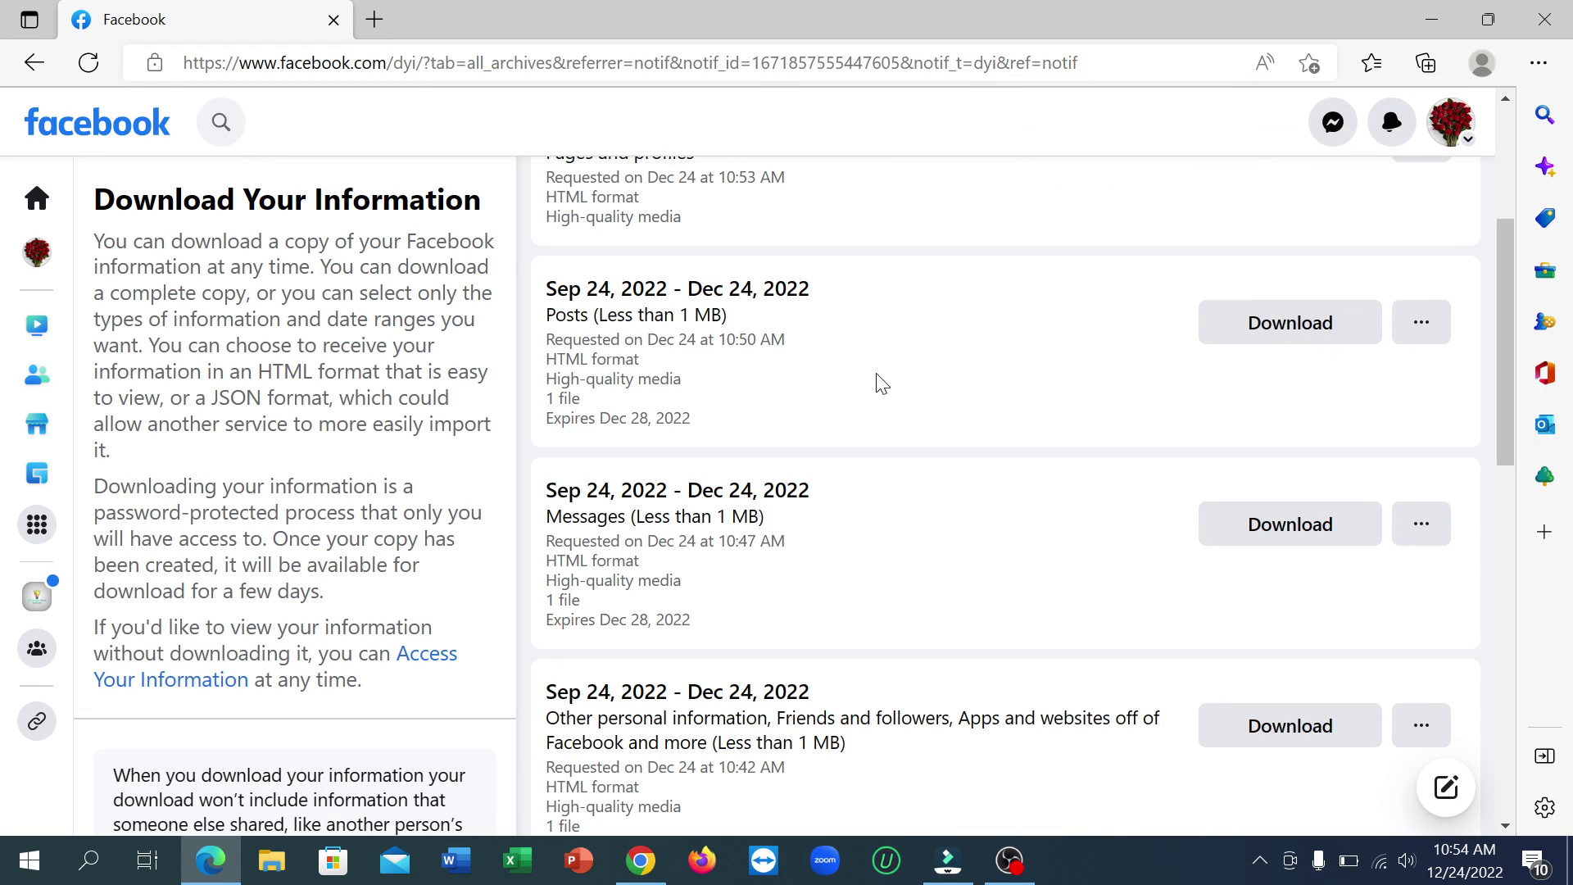
scroll(882, 383, "up", 3)
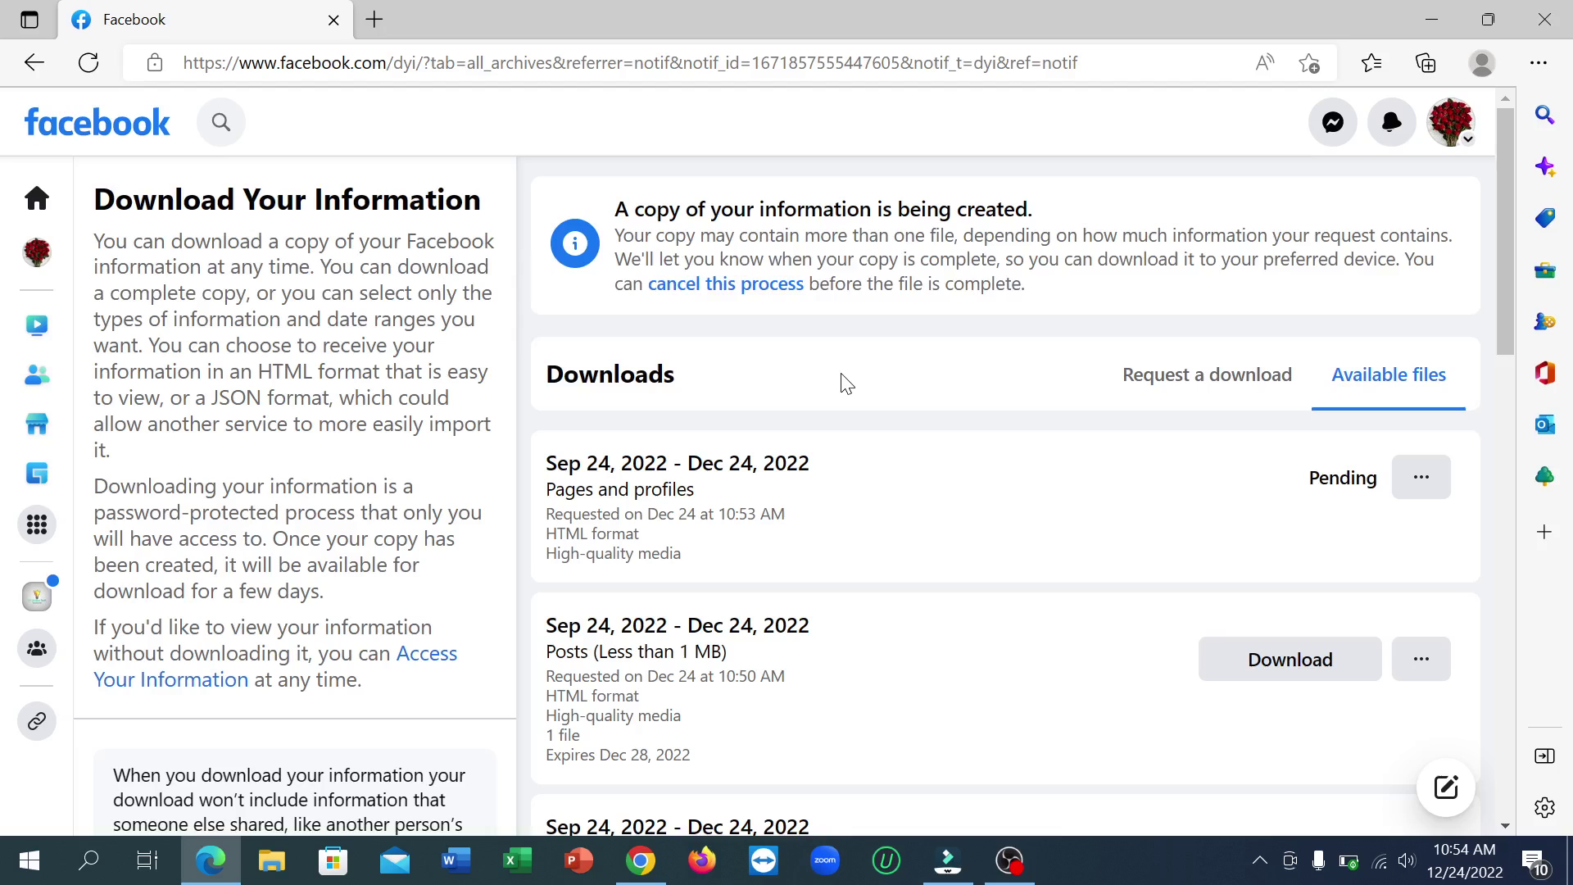